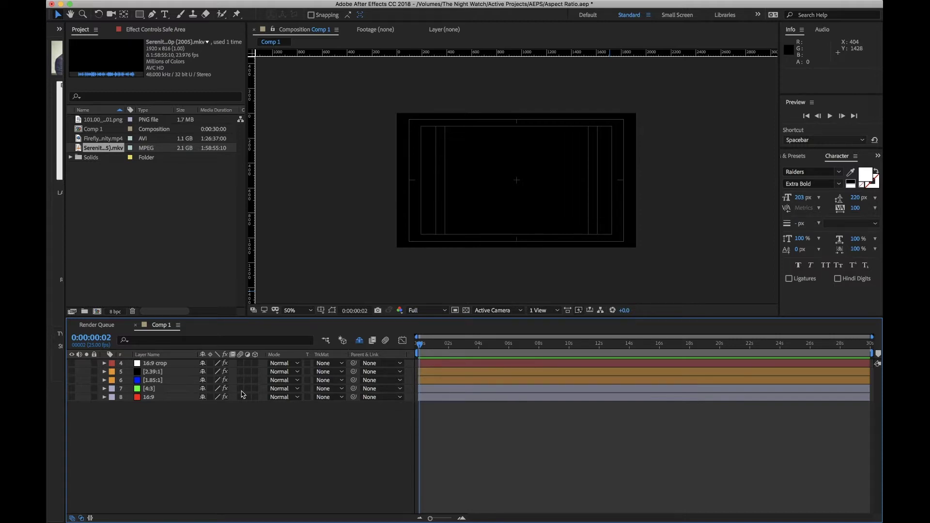
# - Show the 16:9 checkerboard and turn off the Title/Action Safe guides
pyautogui.click(176, 397)
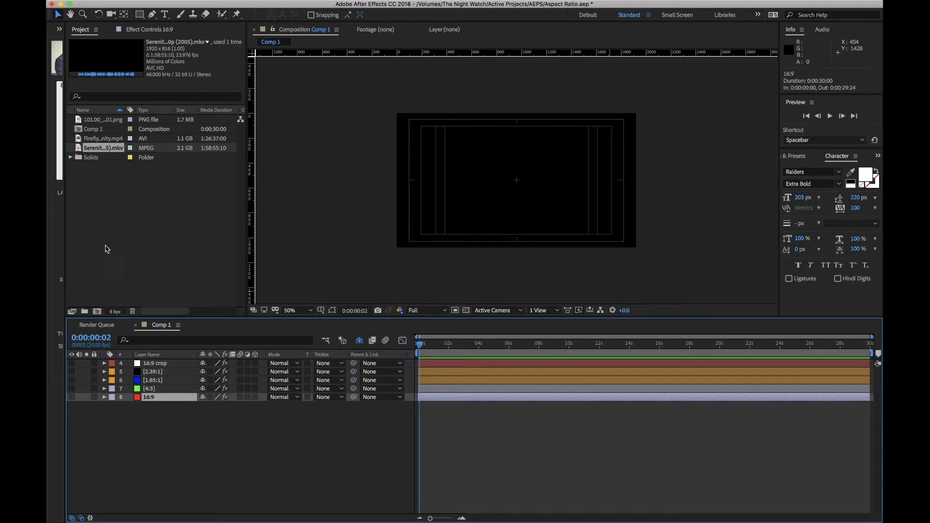
pyautogui.click(72, 397)
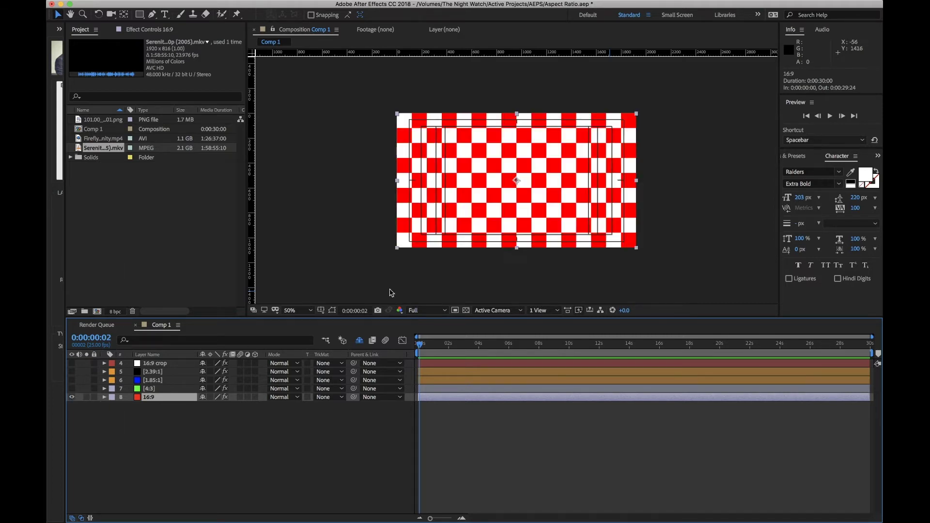
pyautogui.click(322, 311)
pyautogui.click(335, 316)
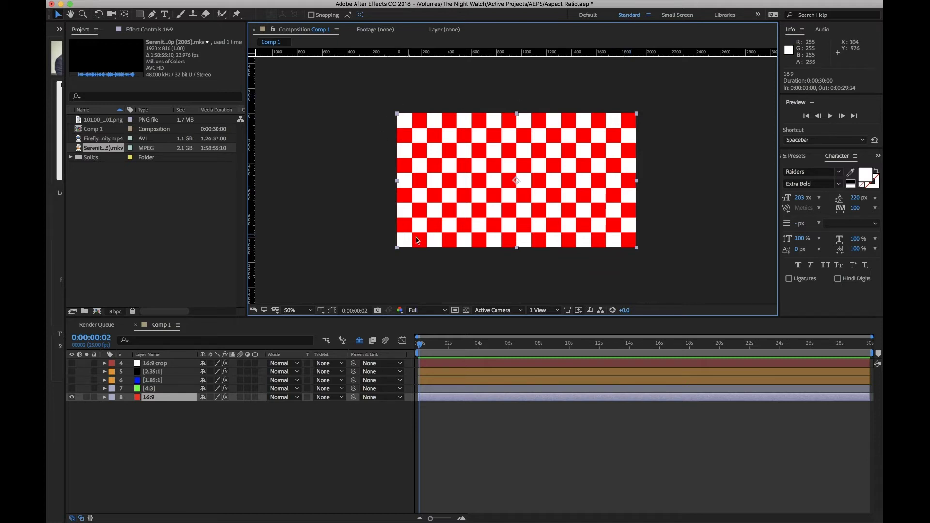
# - Swap to the green 4:3 checkerboard, then layer it over 16:9 with the blue 1.85:1 added
pyautogui.click(72, 398)
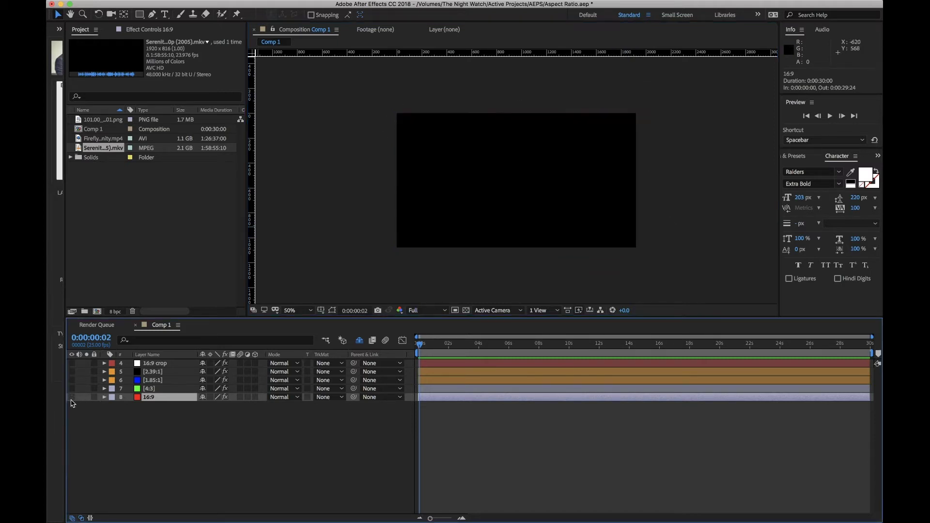
pyautogui.click(72, 389)
pyautogui.click(149, 389)
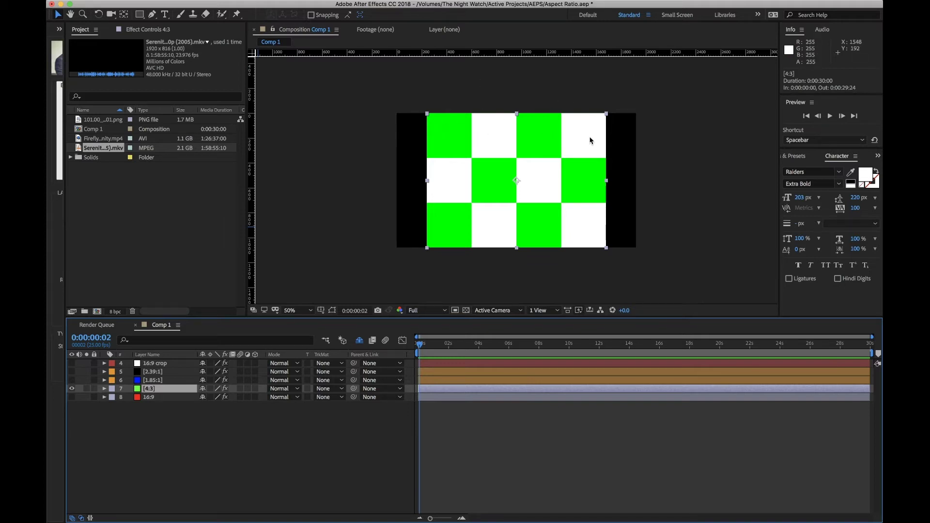
pyautogui.click(72, 398)
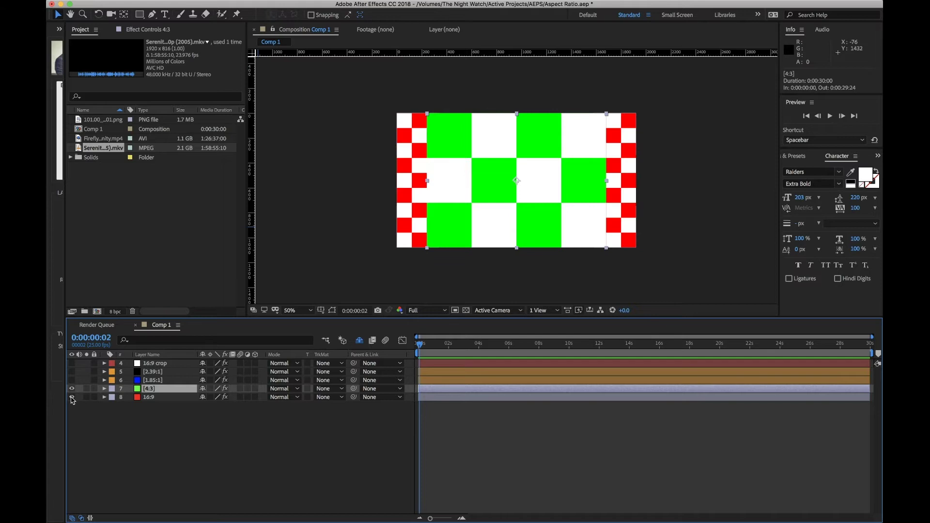
pyautogui.click(154, 380)
pyautogui.click(71, 381)
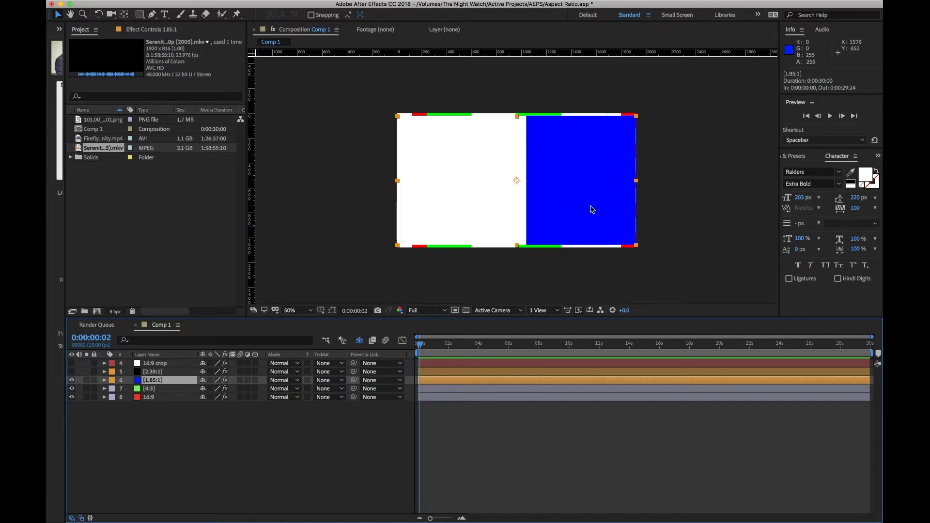
# - View the 2.39:1 layout alone, then hide it, leaving a black comp
pyautogui.keyDown('alt'); pyautogui.click(72, 371); pyautogui.keyUp('alt')
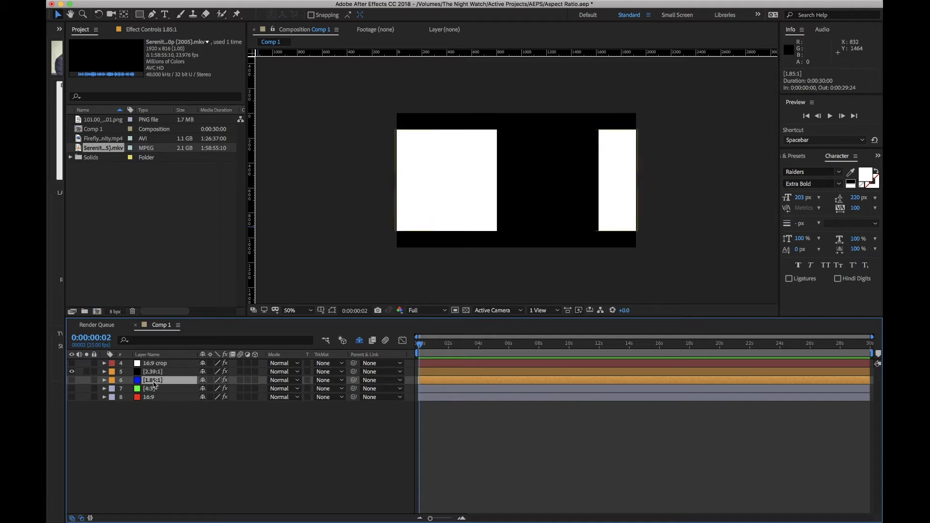
pyautogui.click(149, 397)
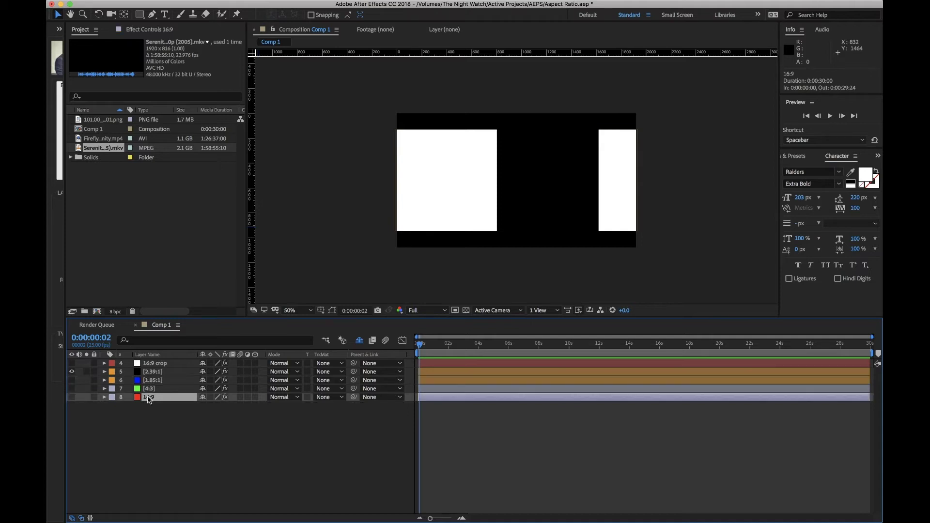
pyautogui.click(71, 372)
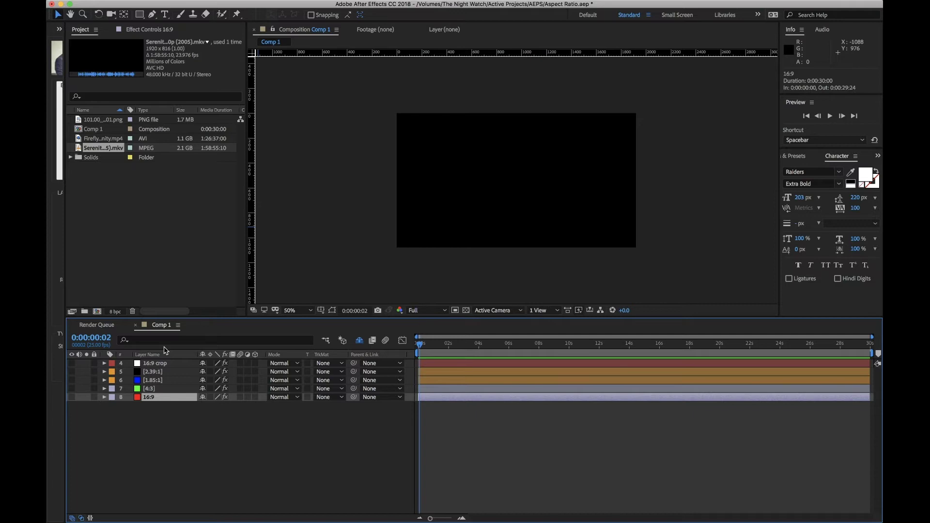
# - Restore the checkerboard layers, reveal the shy footage layers, and select the Serenity layer
pyautogui.press('super+z')
pyautogui.click(359, 341)
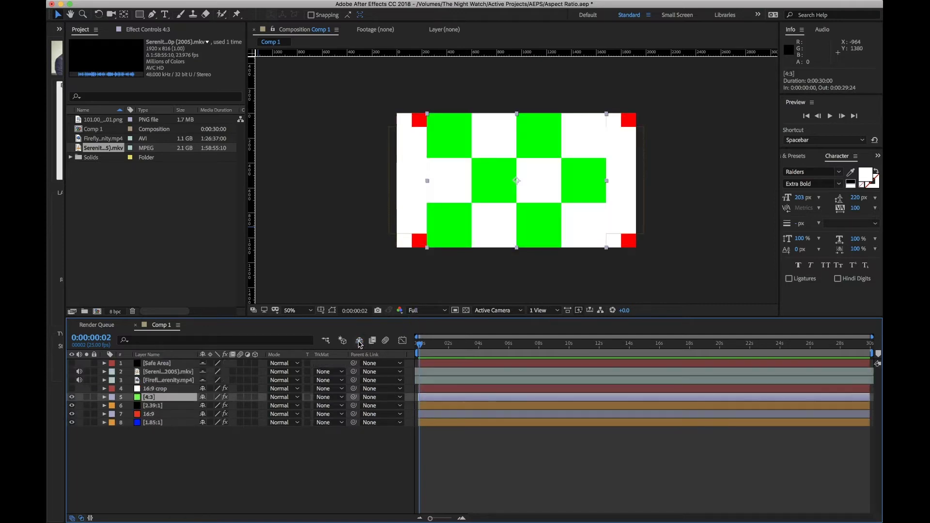
pyautogui.click(152, 373)
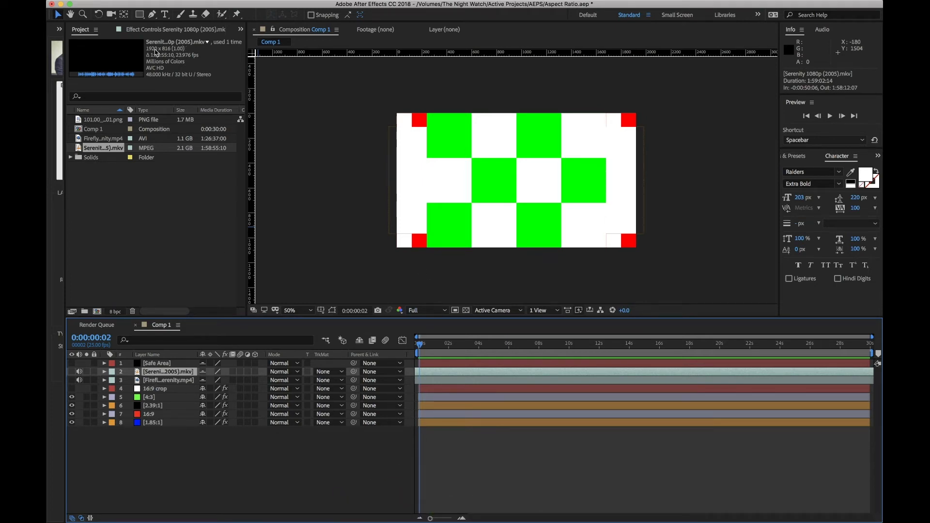
# - Check the Serenity footage's frame size and rate in the Project panel, then switch to Firefox
pyautogui.click(170, 53)
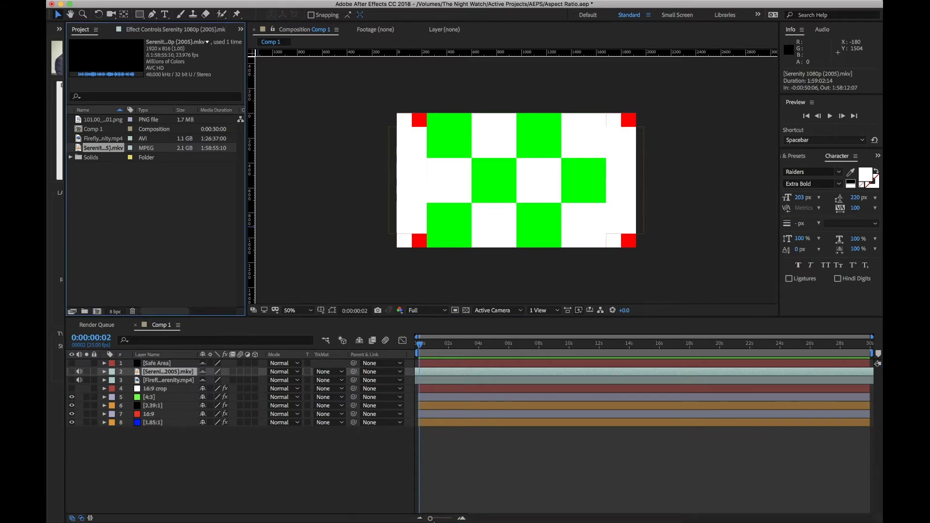
pyautogui.moveTo(432, 514)
pyautogui.click(417, 495)
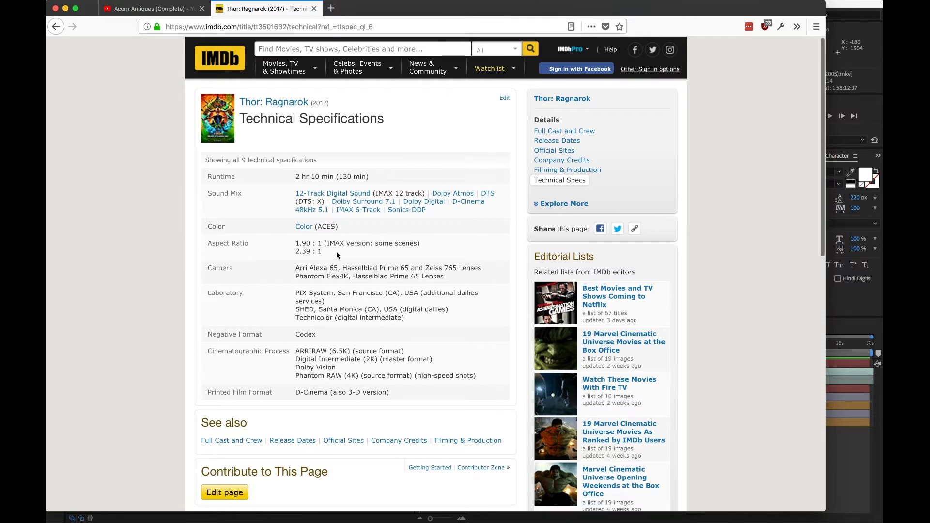
# - Highlight '2.39 : 1' in the Thor: Ragnarok Aspect Ratio row, then return to After Effects
pyautogui.moveTo(340, 255); pyautogui.dragTo(297, 252)
pyautogui.click(451, 486)
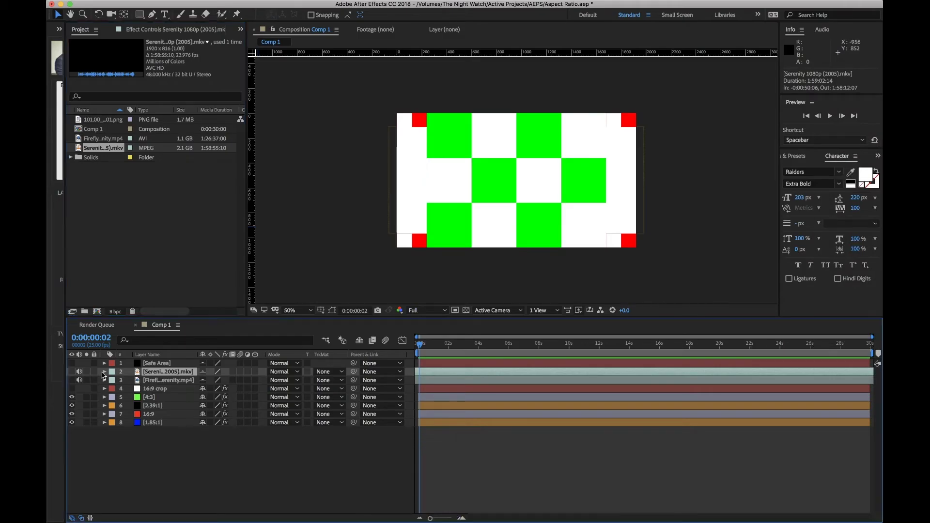
# - Show the Serenity and Firefly footage layers and give Firefly an Alpha Matte
pyautogui.click(72, 372)
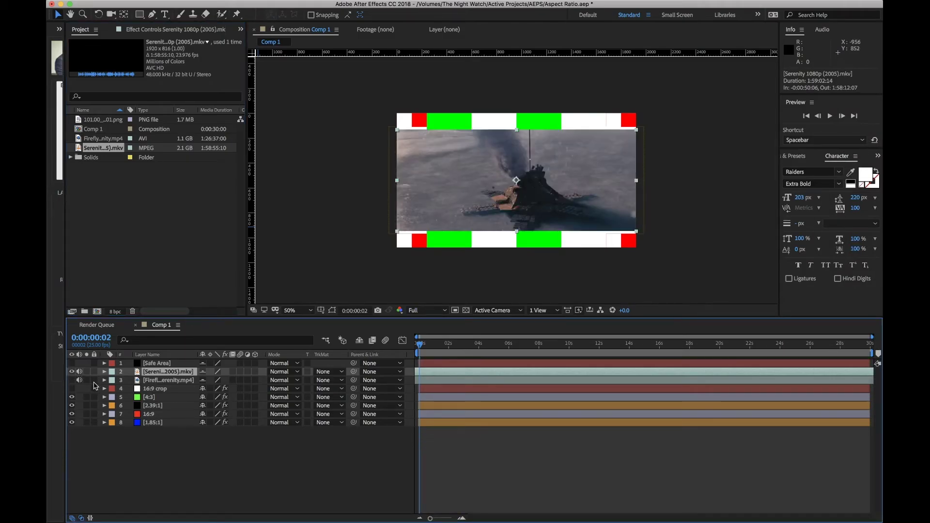
pyautogui.click(72, 380)
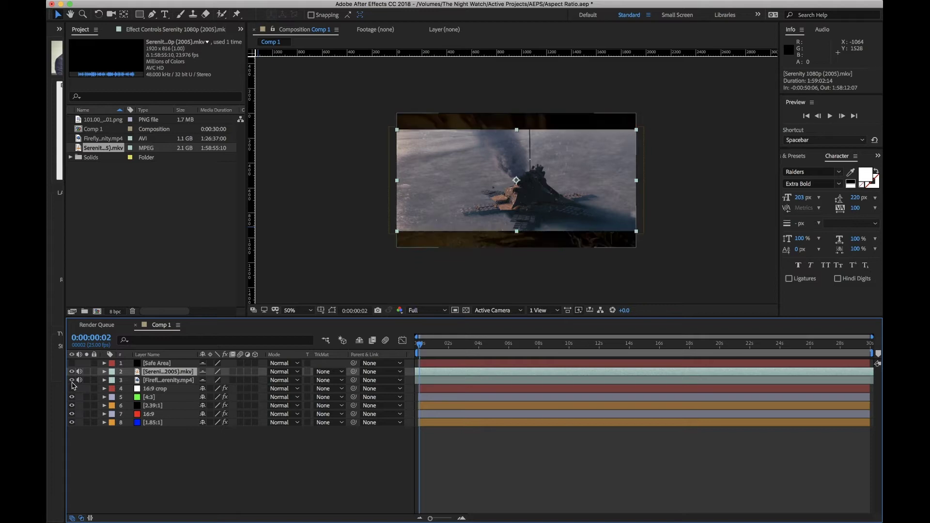
pyautogui.click(72, 373)
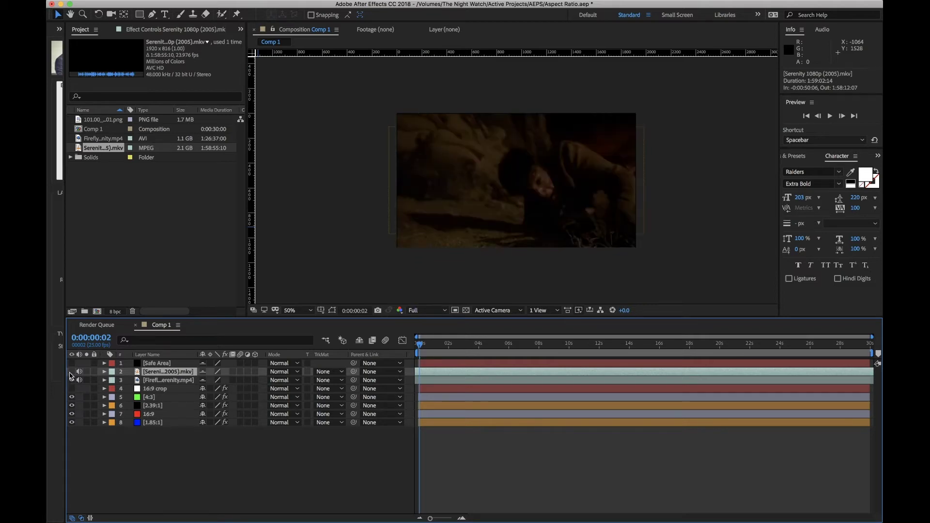
pyautogui.click(72, 371)
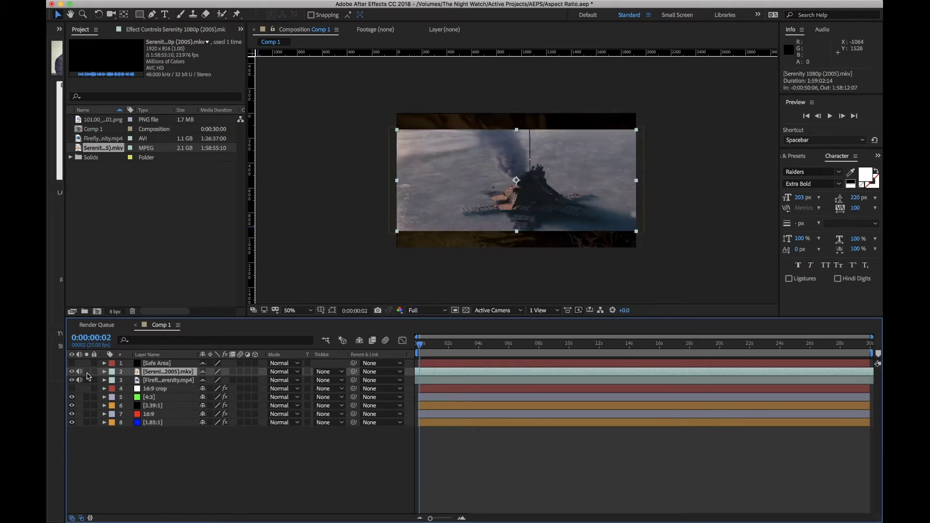
pyautogui.click(340, 380)
pyautogui.click(342, 405)
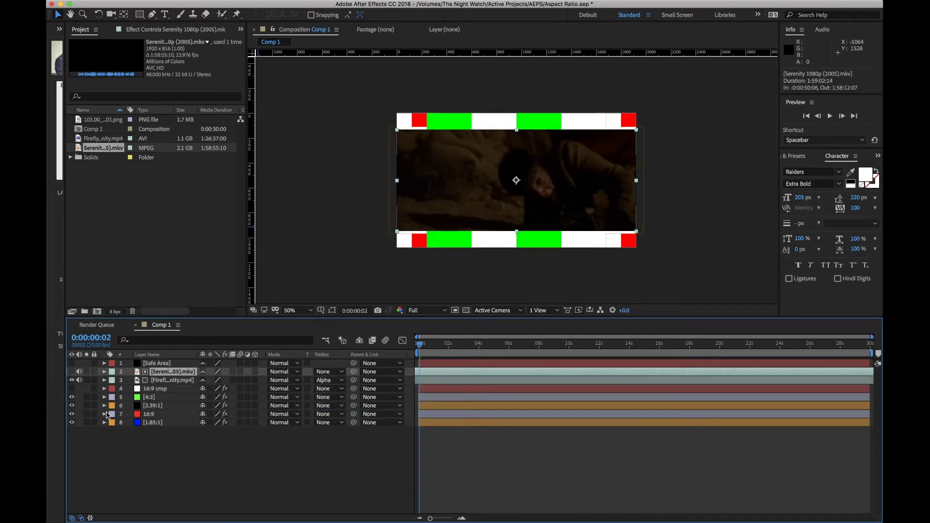
# - Hide all four checkerboard layers and move the playhead to 0:00:04:04
pyautogui.moveTo(72, 397); pyautogui.dragTo(72, 429)
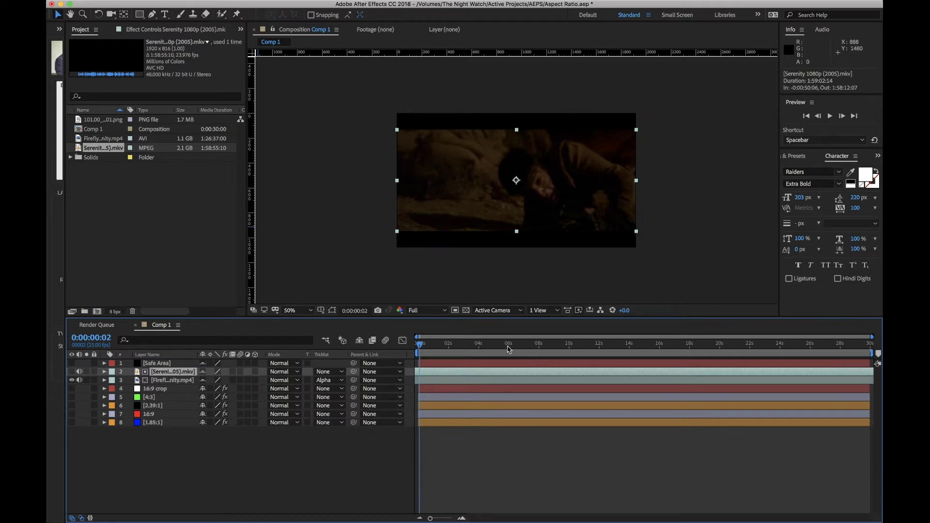
pyautogui.click(423, 344)
pyautogui.moveTo(423, 345); pyautogui.dragTo(481, 344)
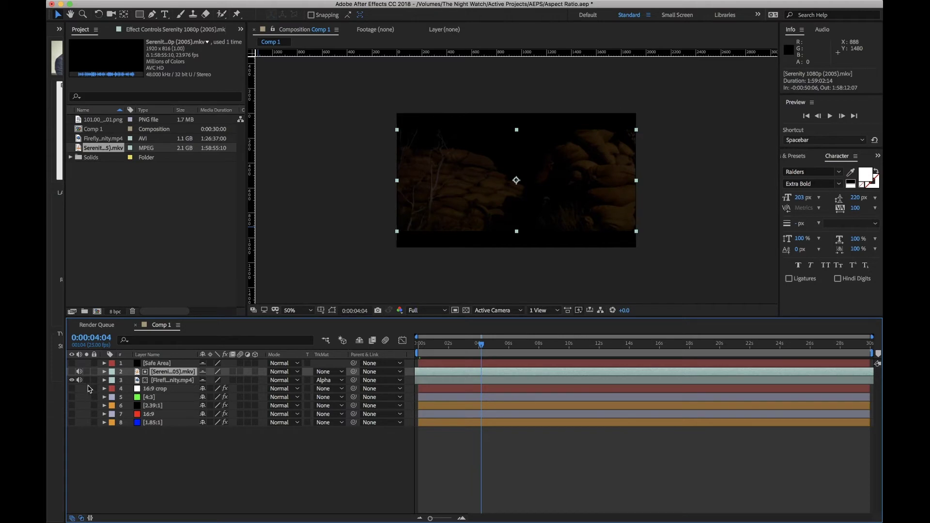
# - Set Firefly to No Track Matte and show both footage layers with Serenity selected
pyautogui.click(72, 380)
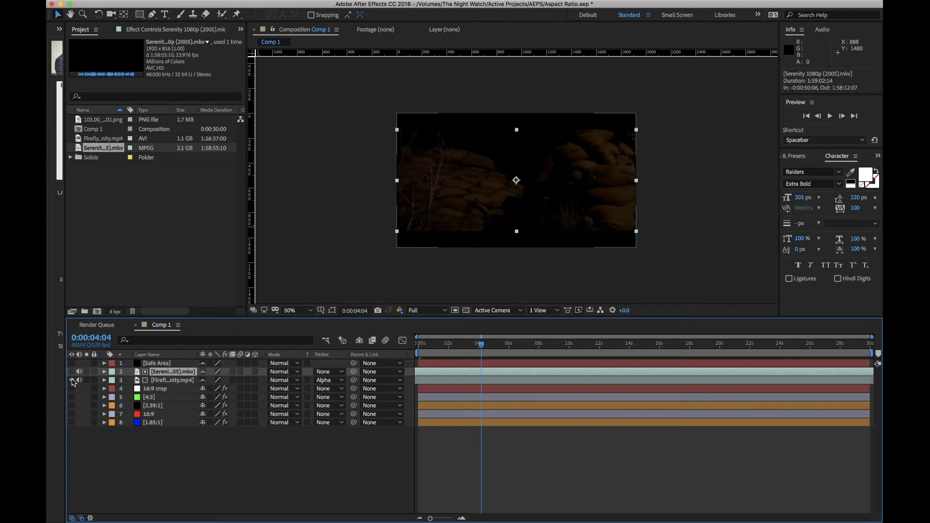
pyautogui.click(326, 381)
pyautogui.click(332, 391)
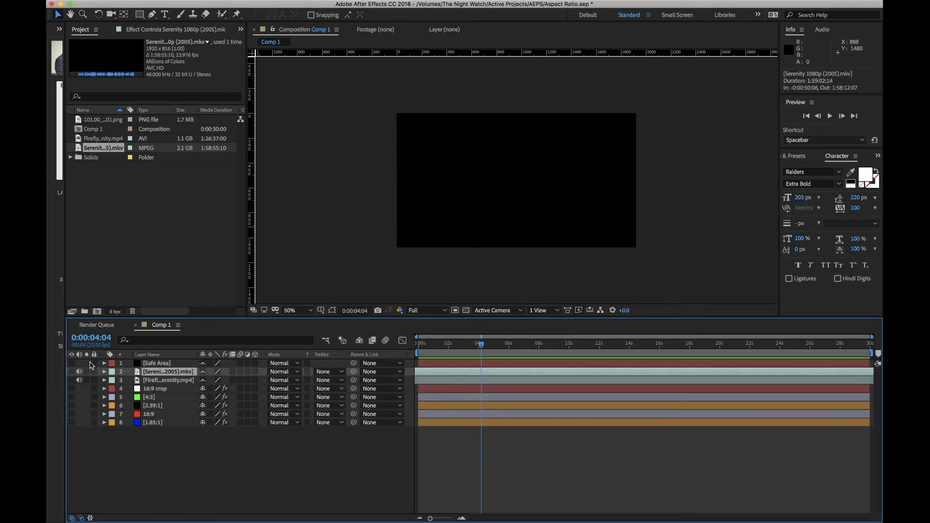
pyautogui.moveTo(72, 382); pyautogui.dragTo(72, 371)
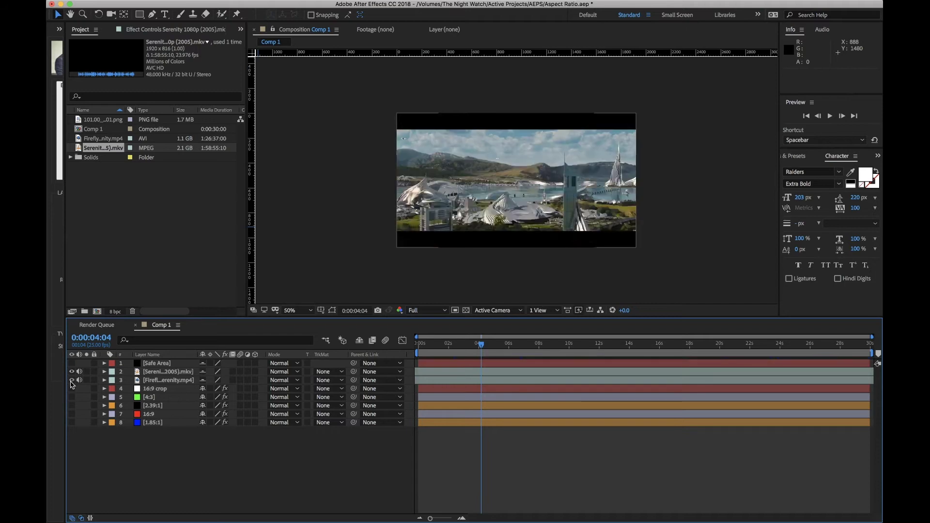
pyautogui.click(163, 372)
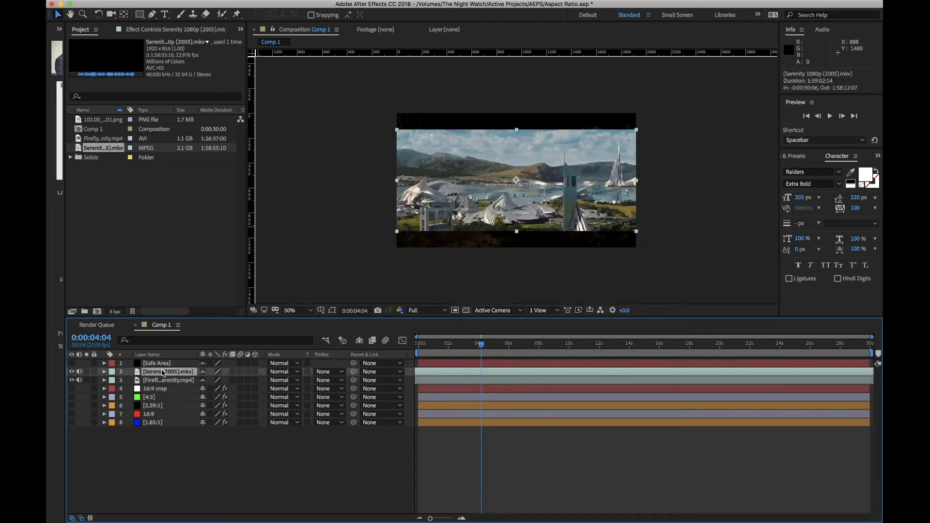
# - Scale the Serenity footage to 134% so it fills the frame height
pyautogui.press('s')
pyautogui.moveTo(215, 380); pyautogui.dragTo(230, 381)
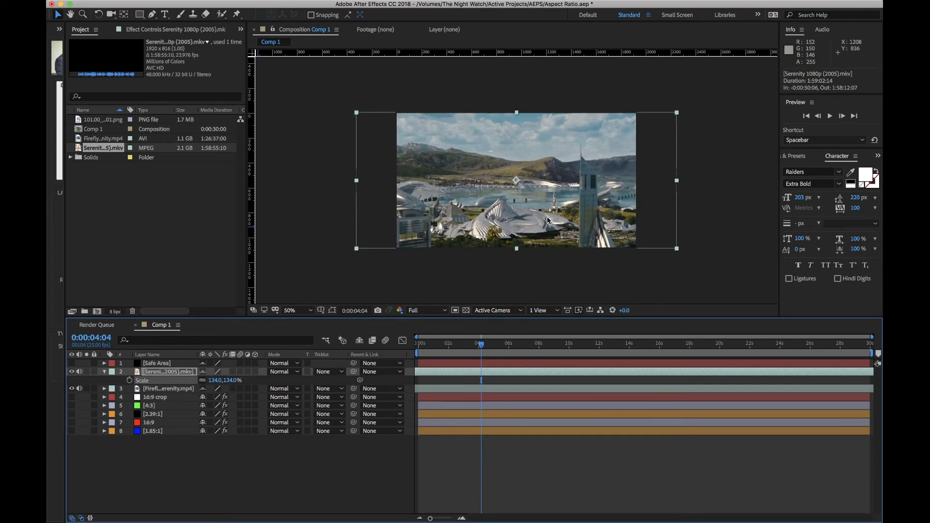
pyautogui.moveTo(456, 343)
pyautogui.mouseDown()
pyautogui.moveTo(511, 343)
pyautogui.moveTo(463, 343)
pyautogui.mouseUp()
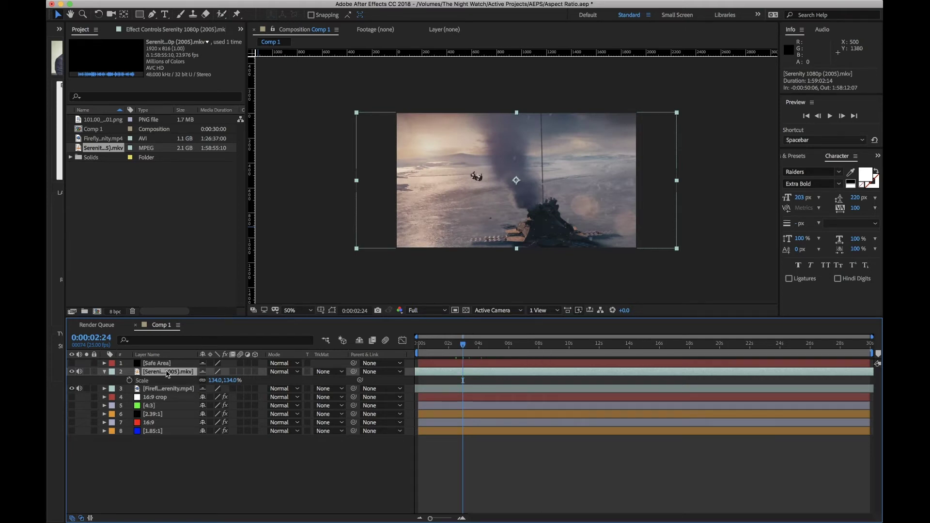
# - Try shifting the Serenity layer's Position, keeping it centred at 960, 540, and begin renaming the layer
pyautogui.press('p')
pyautogui.moveTo(221, 381); pyautogui.dragTo(179, 366)
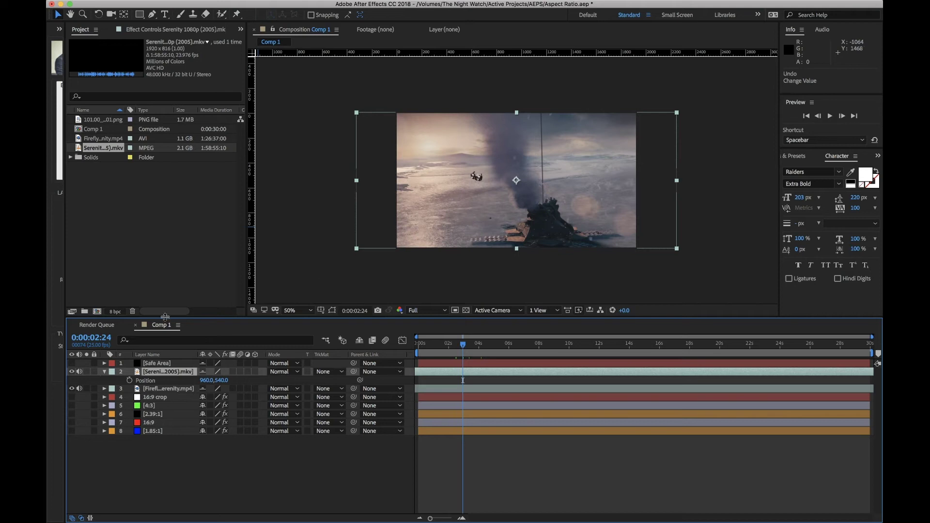
pyautogui.press('Return')
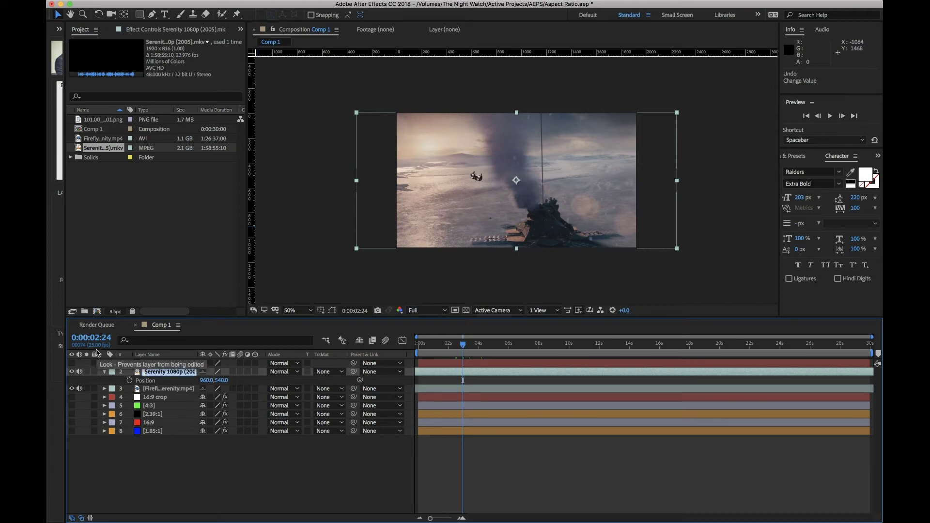
# - Turn on the Title/Action Safe guides and hide the Serenity footage layer
pyautogui.click(321, 311)
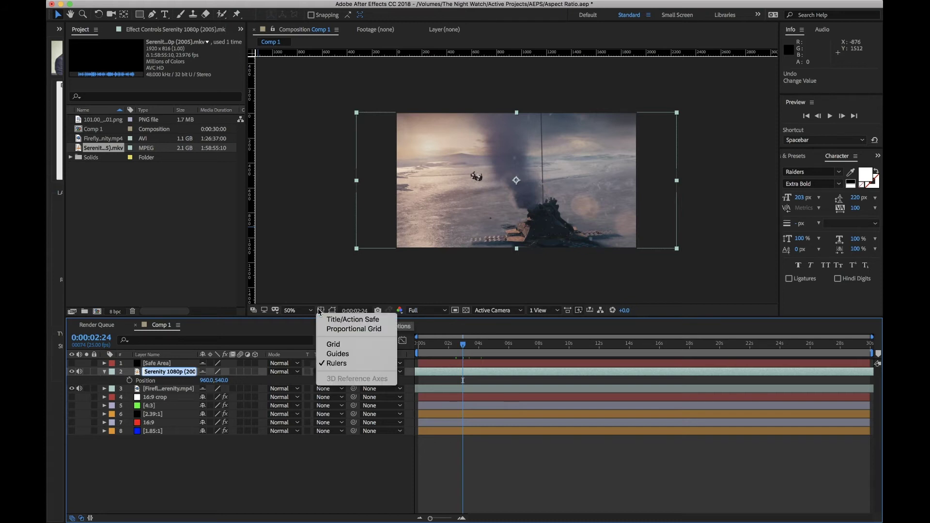
pyautogui.click(323, 321)
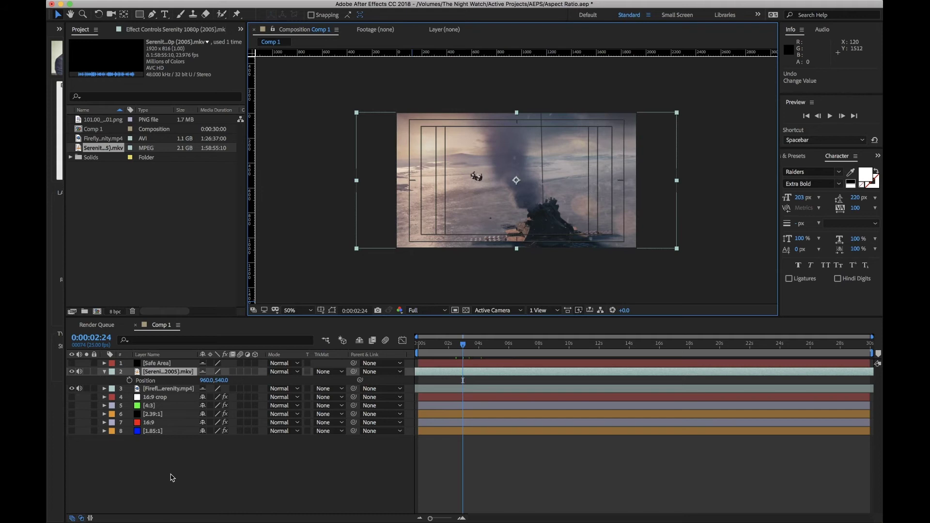
pyautogui.click(73, 372)
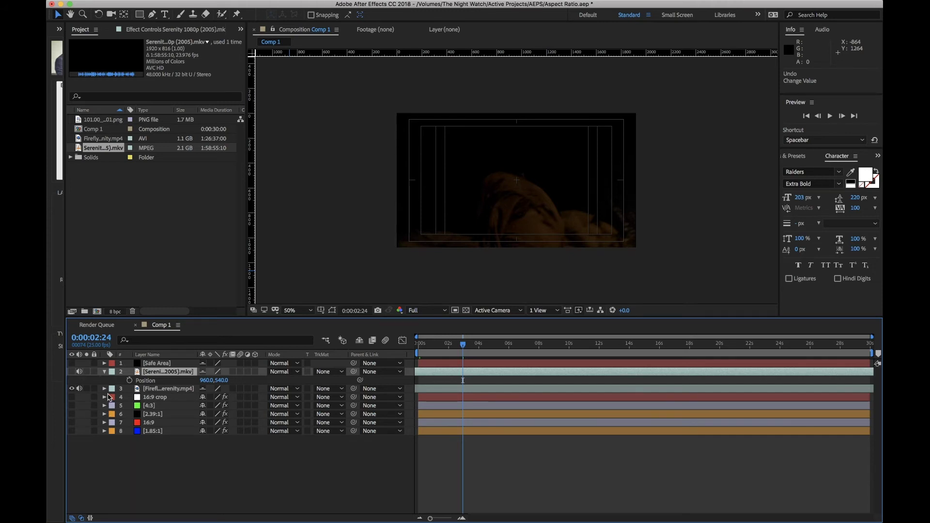
# - Toggle the Firefly layer's visibility off and back on, then switch to Firefox
pyautogui.click(71, 389)
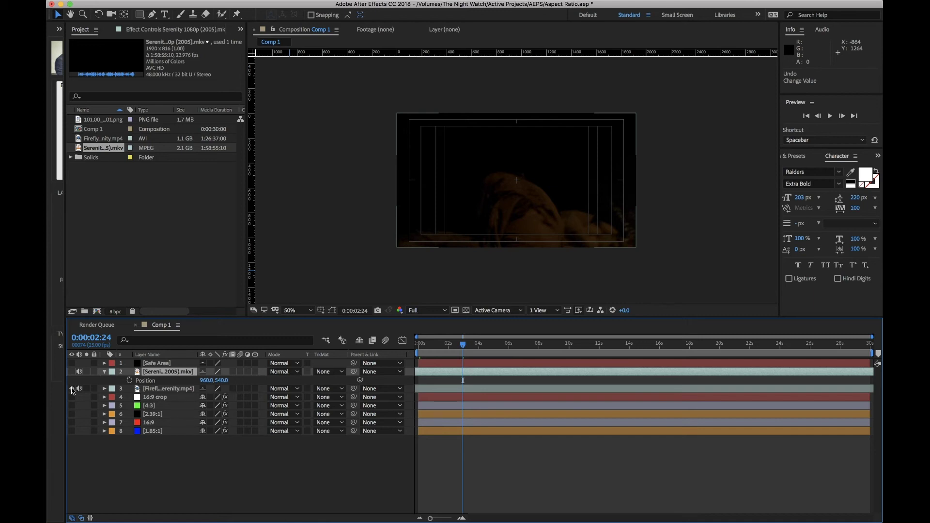
pyautogui.click(72, 389)
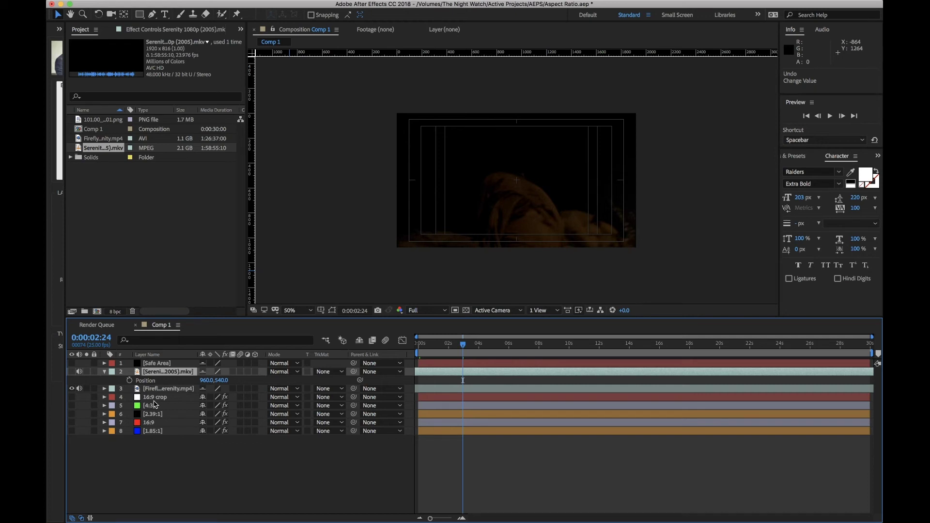
pyautogui.moveTo(485, 511)
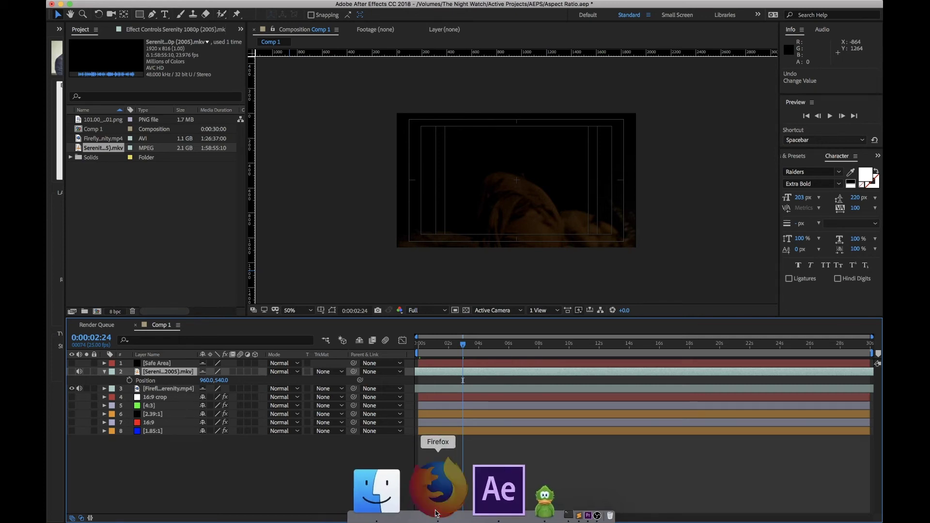
pyautogui.click(436, 514)
# - Highlight the 'Acorn Antiques (Complete)' video title on YouTube, then return to After Effects
pyautogui.click(145, 9)
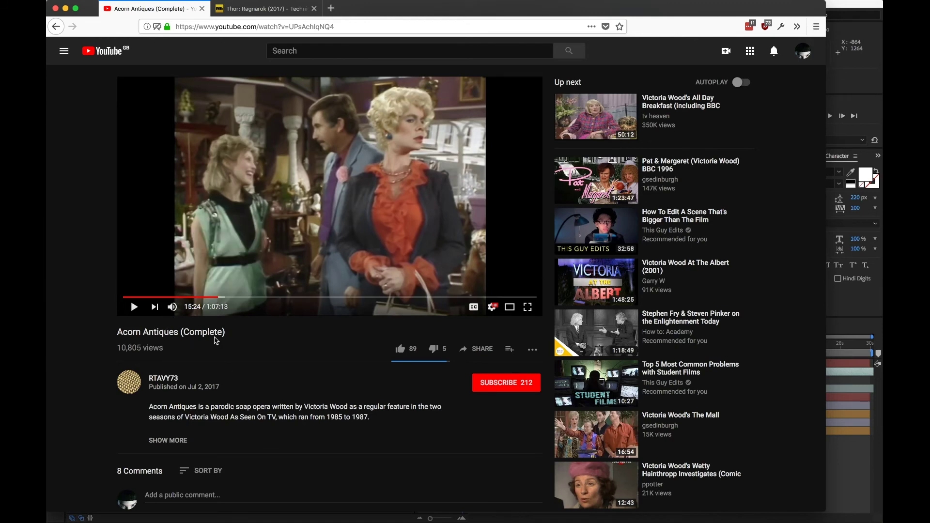
pyautogui.moveTo(234, 336); pyautogui.dragTo(118, 333)
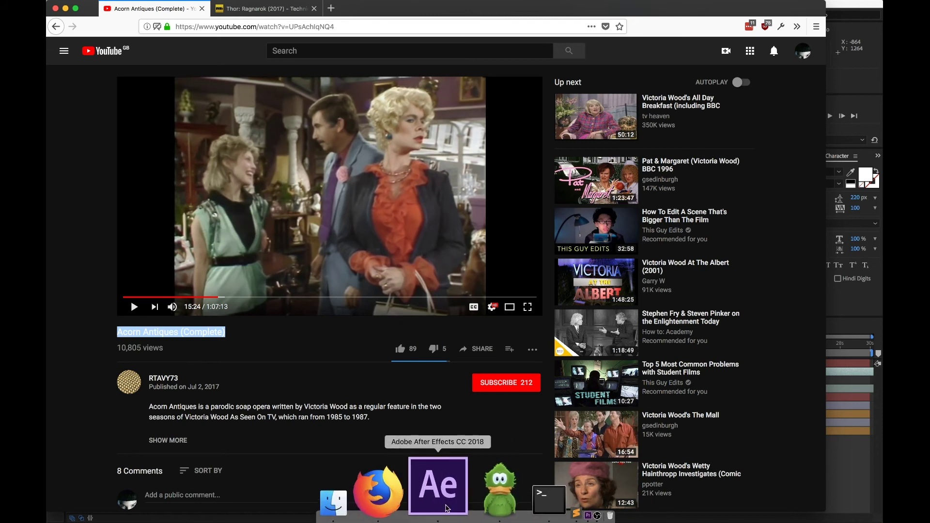
pyautogui.click(446, 506)
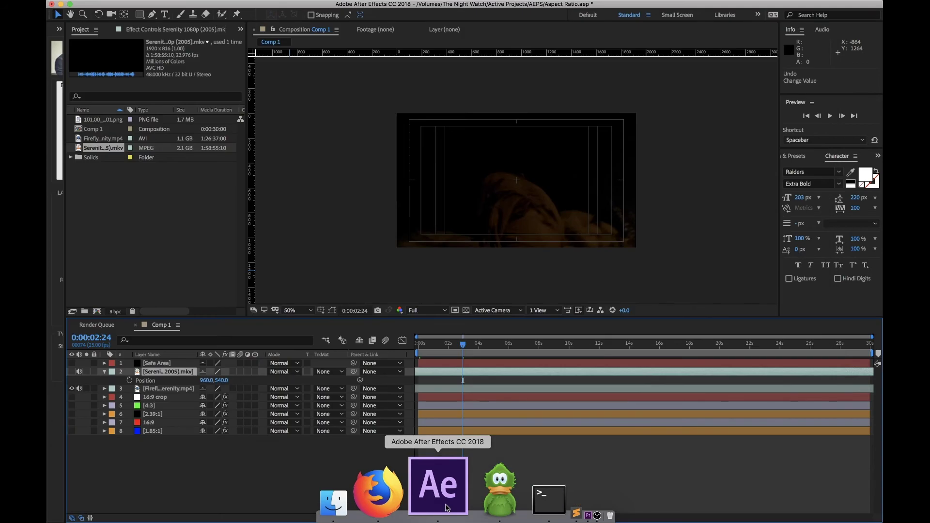
# - Move the playhead to 0:00:05:14, hide the Firefly footage, and show the 16:9 checkerboard
pyautogui.click(462, 342)
pyautogui.moveTo(468, 344); pyautogui.dragTo(502, 345)
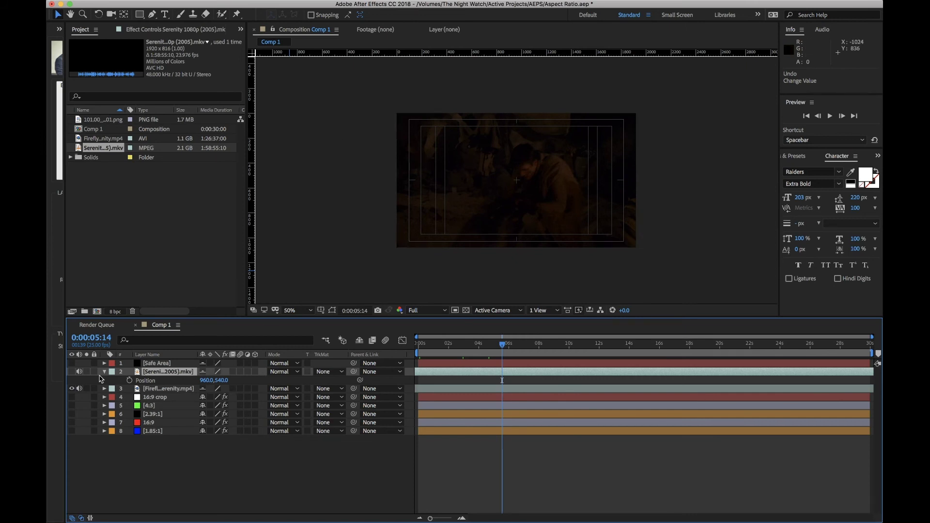
pyautogui.click(72, 389)
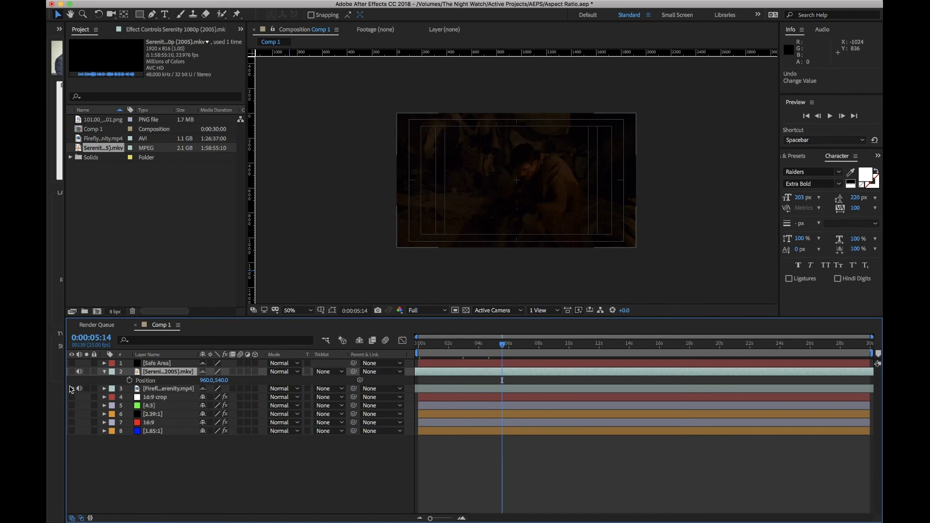
pyautogui.click(72, 423)
# - Show the 1.85:1 and 4:3 checkerboards, turn off Title/Action Safe, and select the 4:3 layer
pyautogui.click(72, 431)
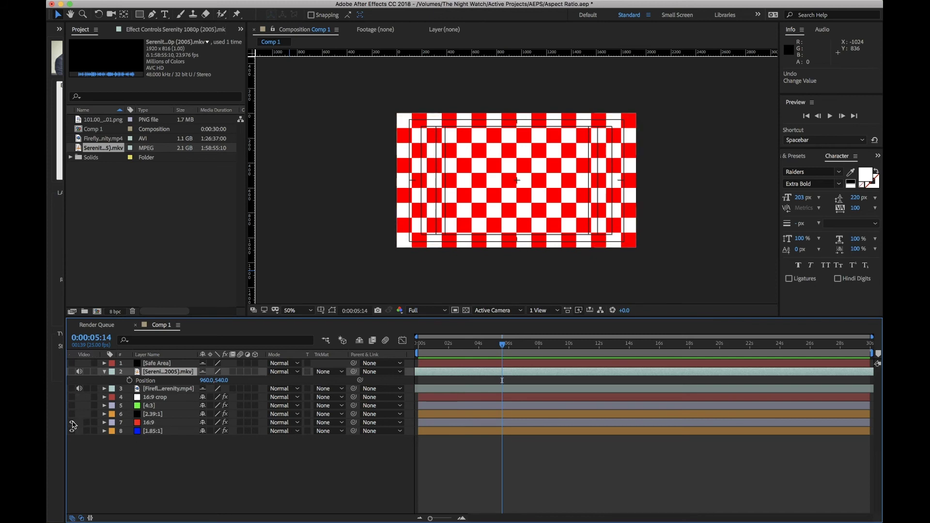
pyautogui.press('F2')
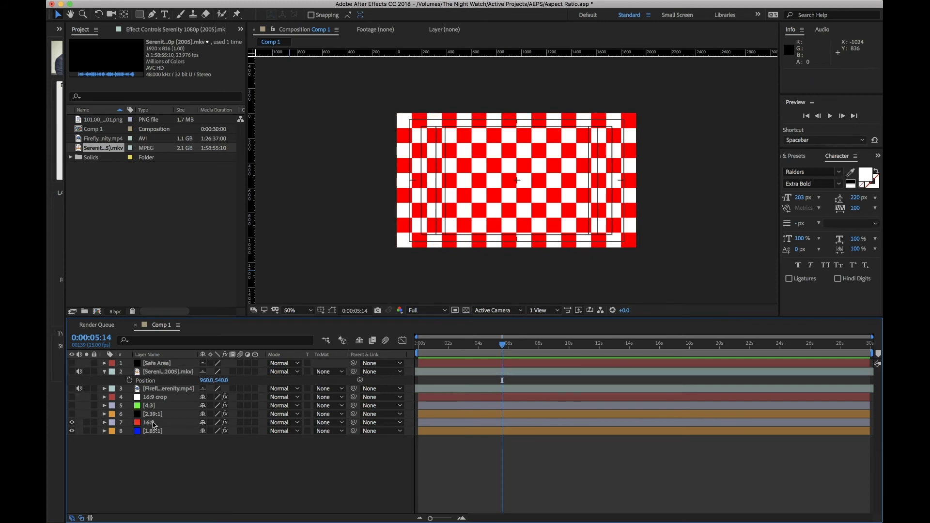
pyautogui.click(71, 406)
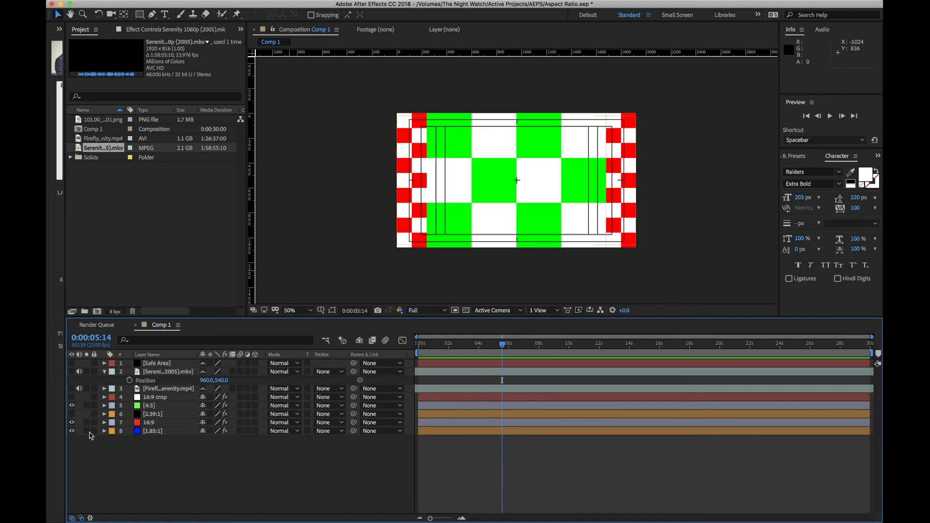
pyautogui.click(321, 310)
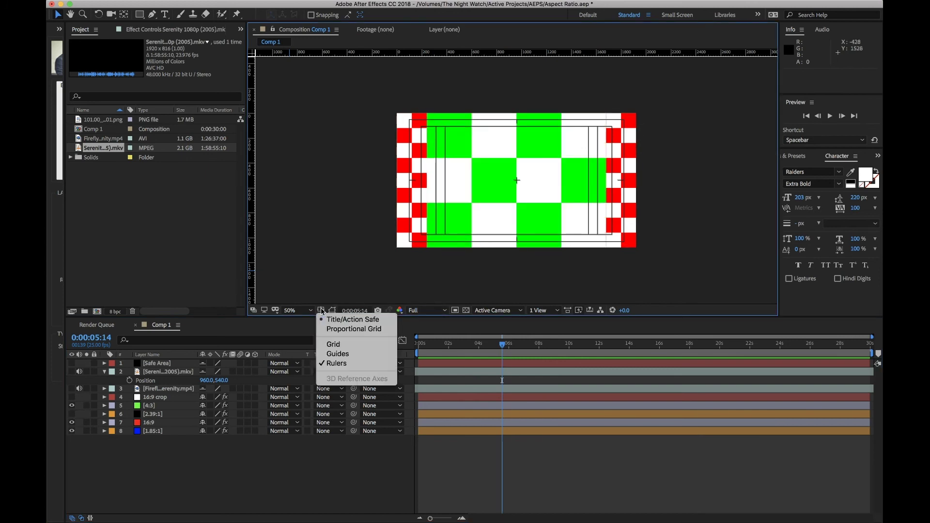
pyautogui.click(329, 319)
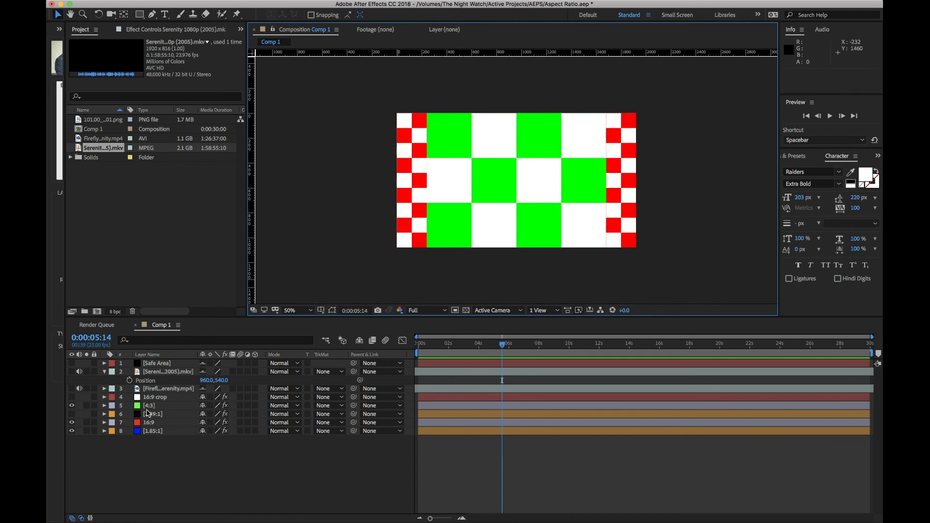
pyautogui.click(508, 142)
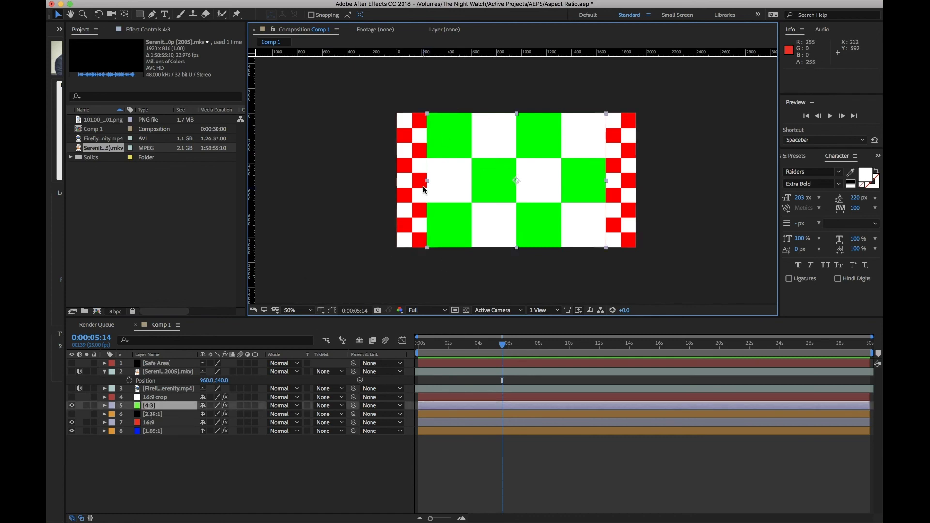
# - Widen the [4:3] checkerboard to fill the frame, then reset its Scale to 100, 100%
pyautogui.moveTo(425, 184); pyautogui.dragTo(397, 185)
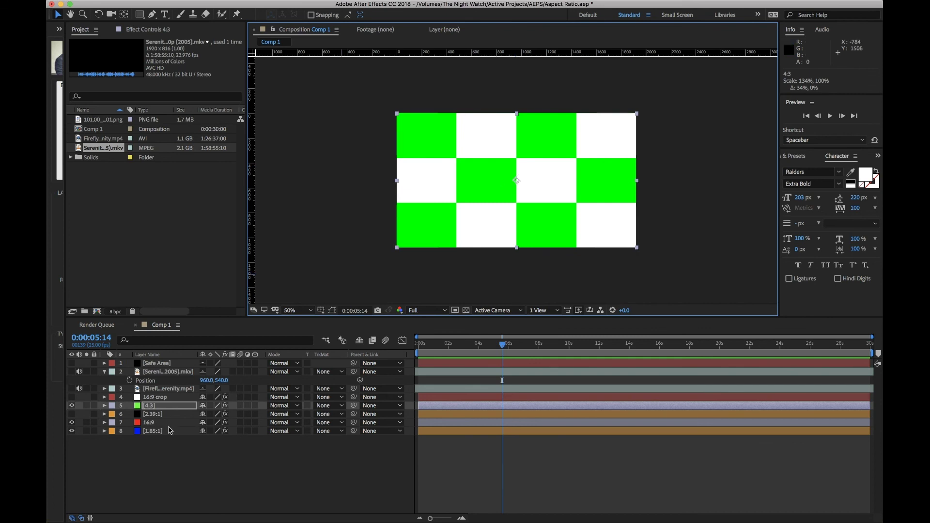
pyautogui.click(145, 408)
pyautogui.press('s')
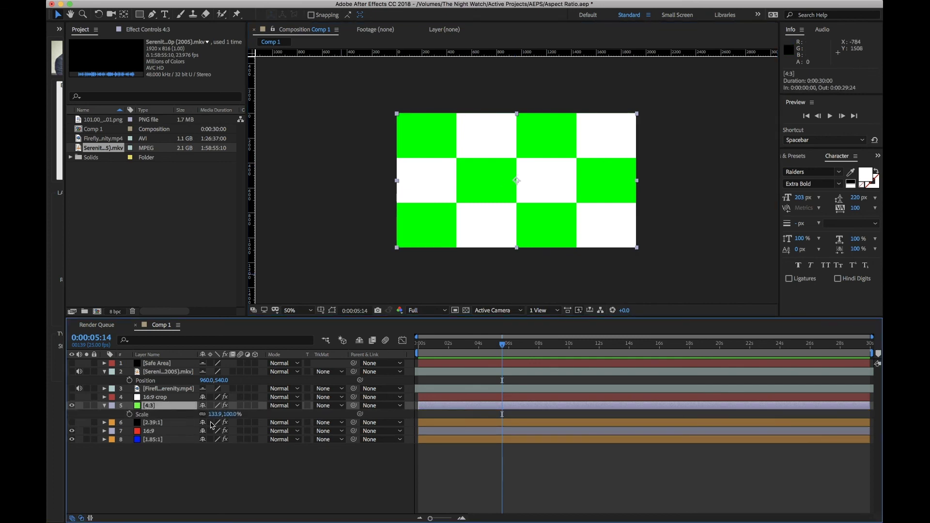
pyautogui.click(213, 415)
pyautogui.write('100')
pyautogui.press('Return')
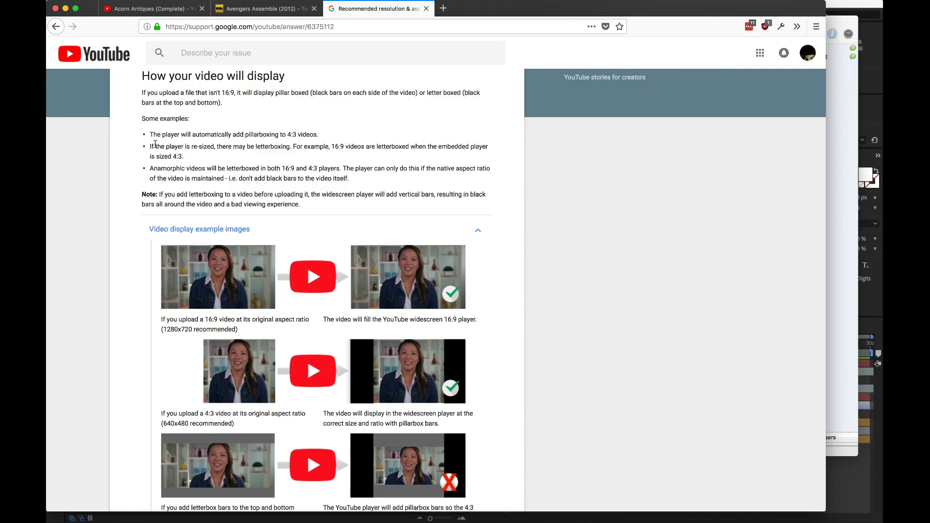
# - Highlight the sentence on pillarboxing 4:3 videos and the Note paragraph on letterboxing
pyautogui.moveTo(149, 135); pyautogui.dragTo(325, 138)
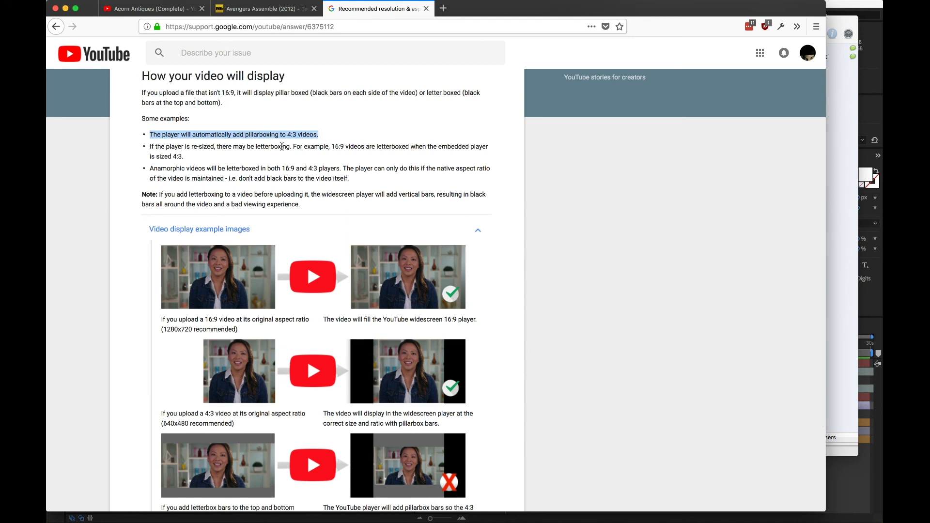
pyautogui.click(156, 193)
pyautogui.moveTo(155, 194); pyautogui.dragTo(336, 202)
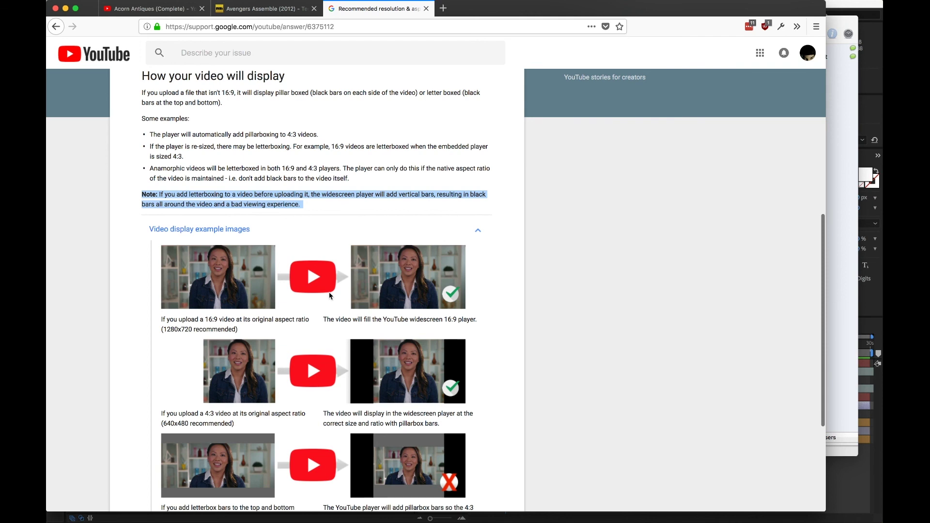
# - Answer Yes to whether the help article helped, then return to After Effects
pyautogui.scroll(-5, 329, 296)
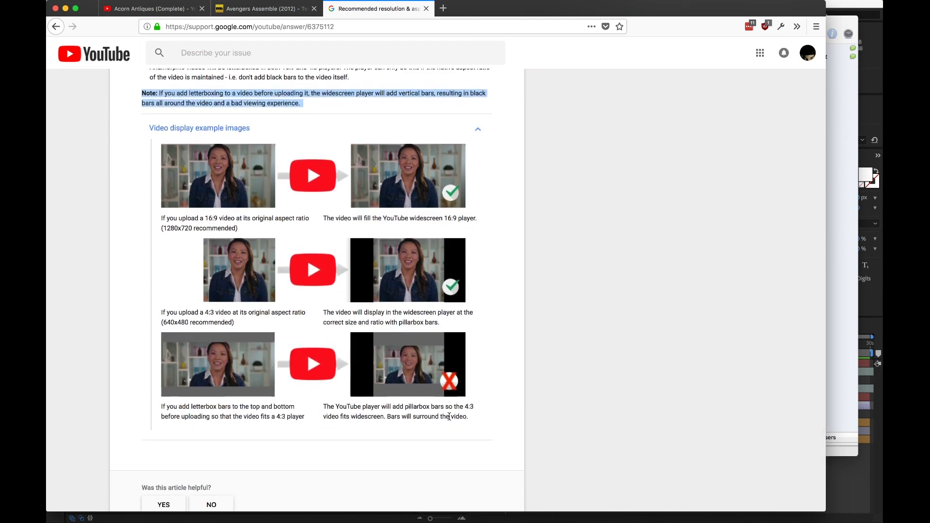
pyautogui.scroll(-3, 449, 417)
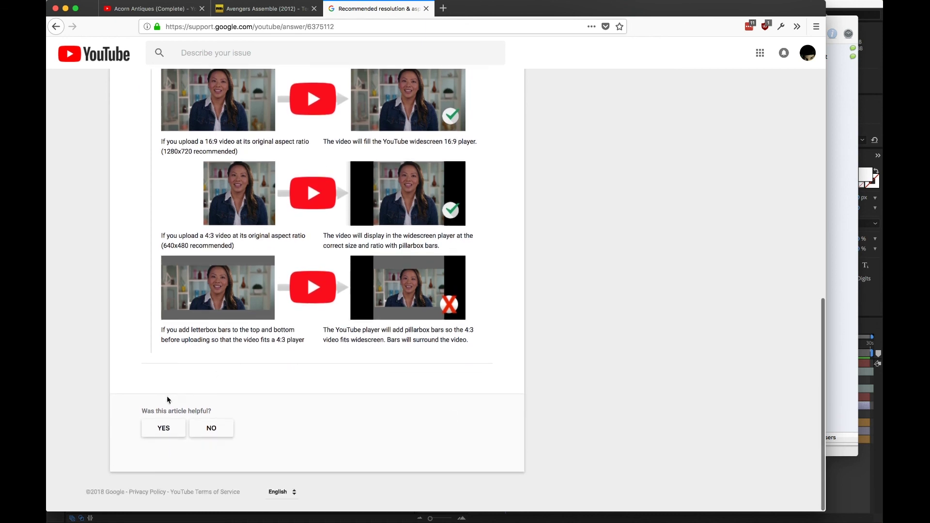
pyautogui.click(163, 426)
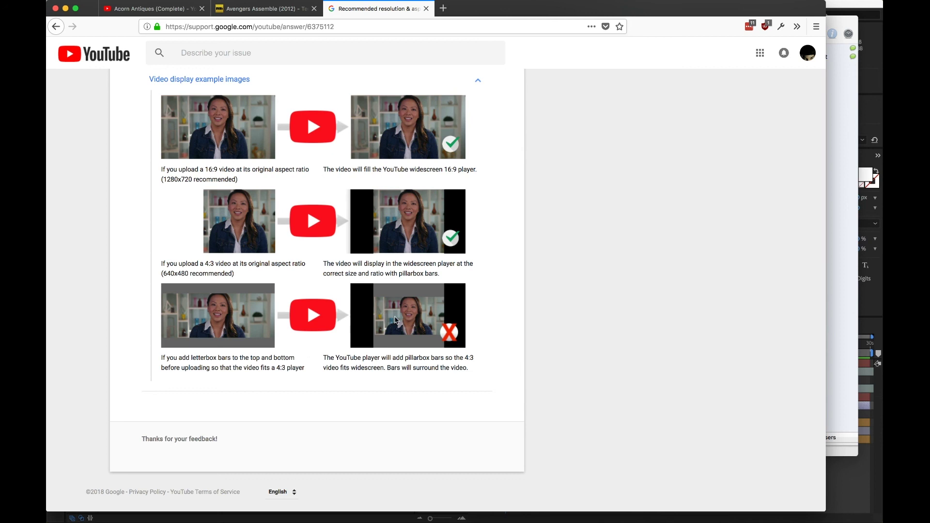
pyautogui.click(453, 514)
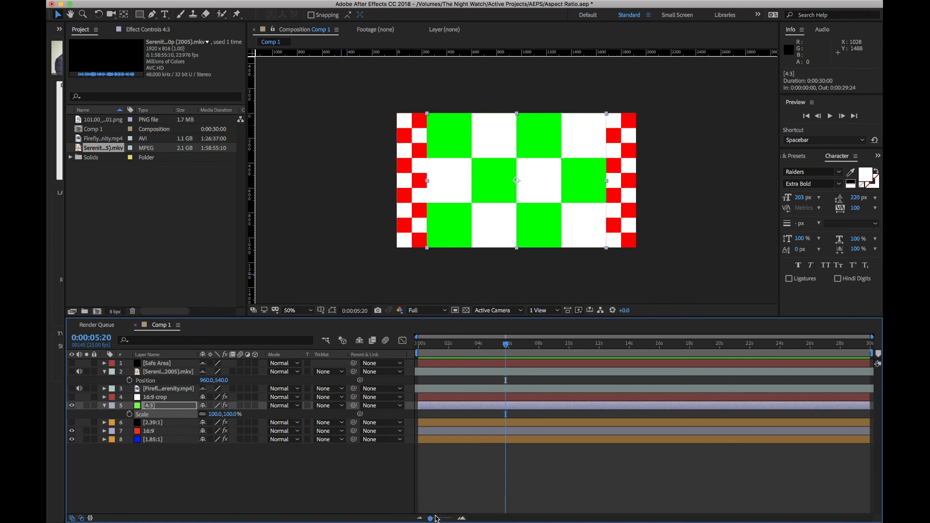
# - Bring the OBS Studio window in front of After Effects
pyautogui.moveTo(437, 521)
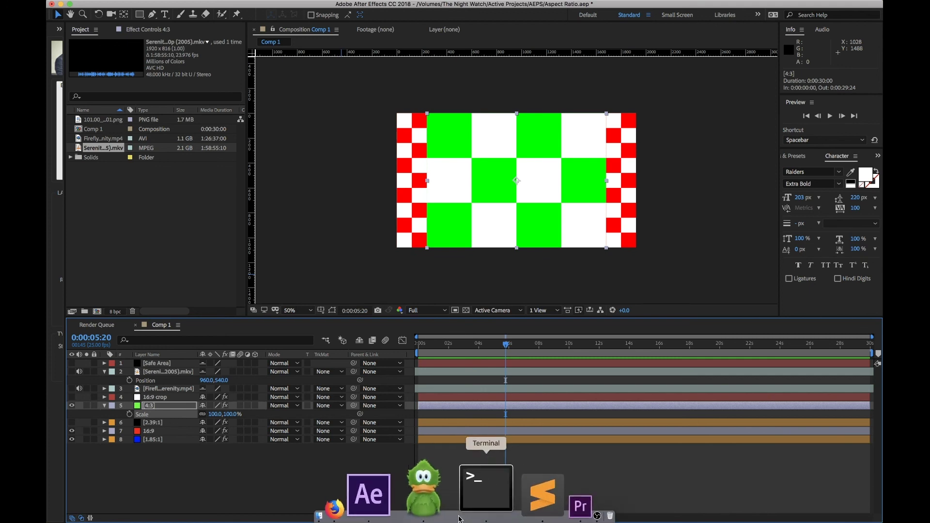
pyautogui.click(543, 492)
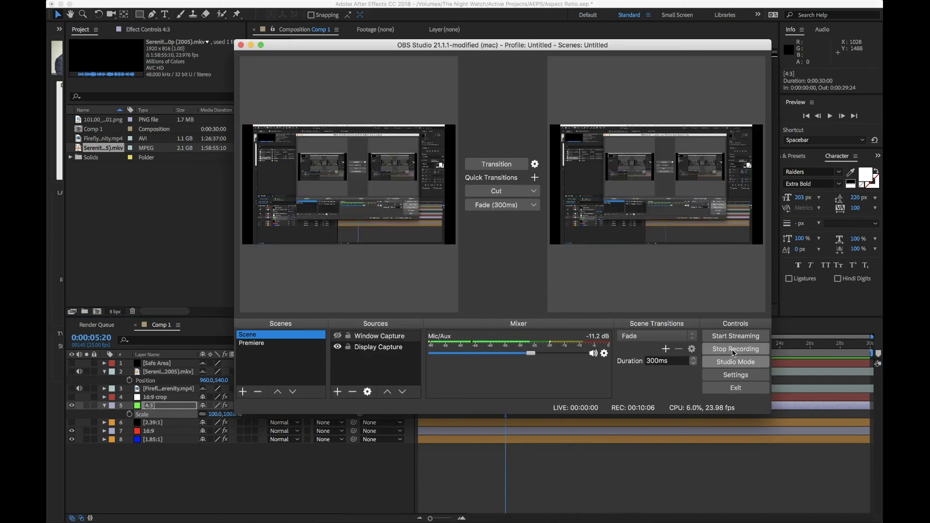